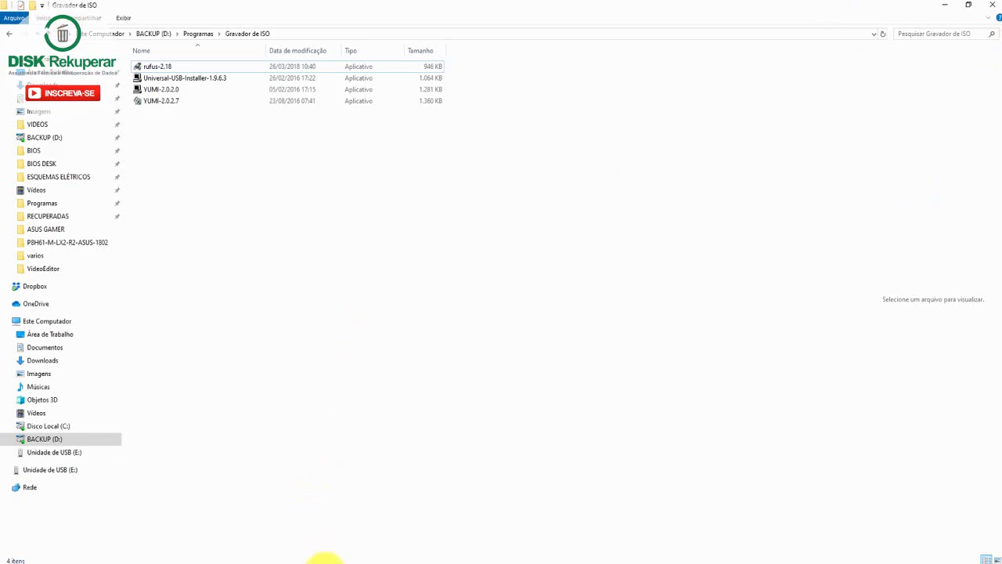
- Switch to Chrome, search Google for "winpe sergei strelec" in a new tab, and open the WinPE 10-8 Sergei Strelec 2019.08.23 result
{"action": "left_click", "coordinate": [324, 557]}
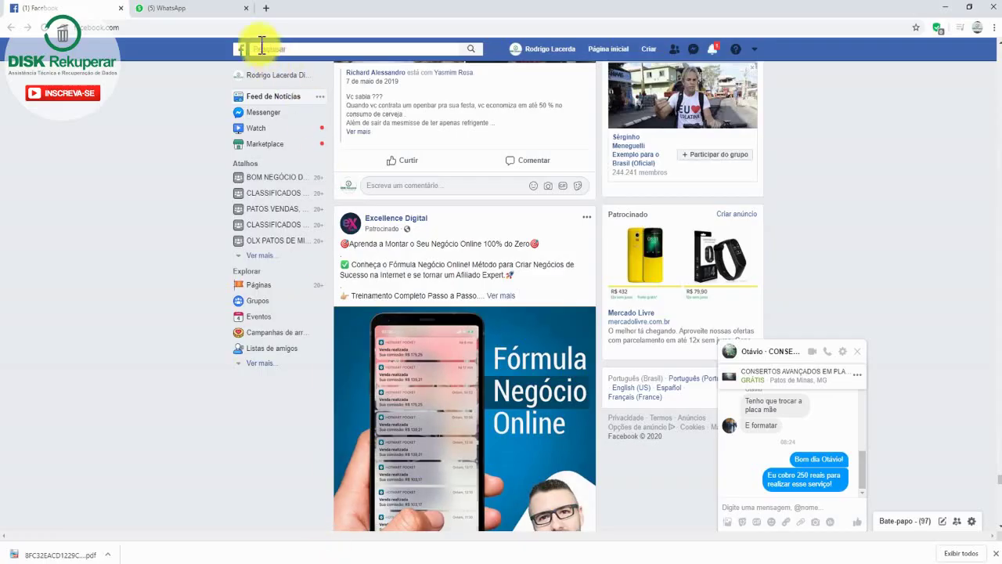
{"action": "left_click", "coordinate": [266, 8]}
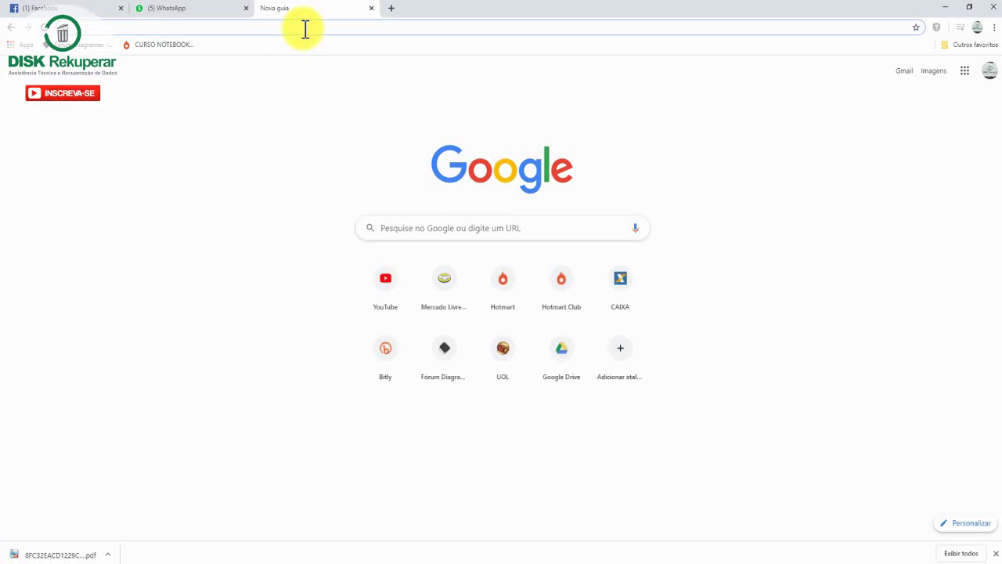
{"action": "type", "text": "https://www.google.com/search?q=winpe+sergei+strelec&rlz=1C1CHWL_pt-BRBR876BR876&oq=winpe&aqs=chrome.0.69i59j69i57j0l3j69i61l2j69i60.1383j0j7&sourceid=chrome&ie=UTF-8"}
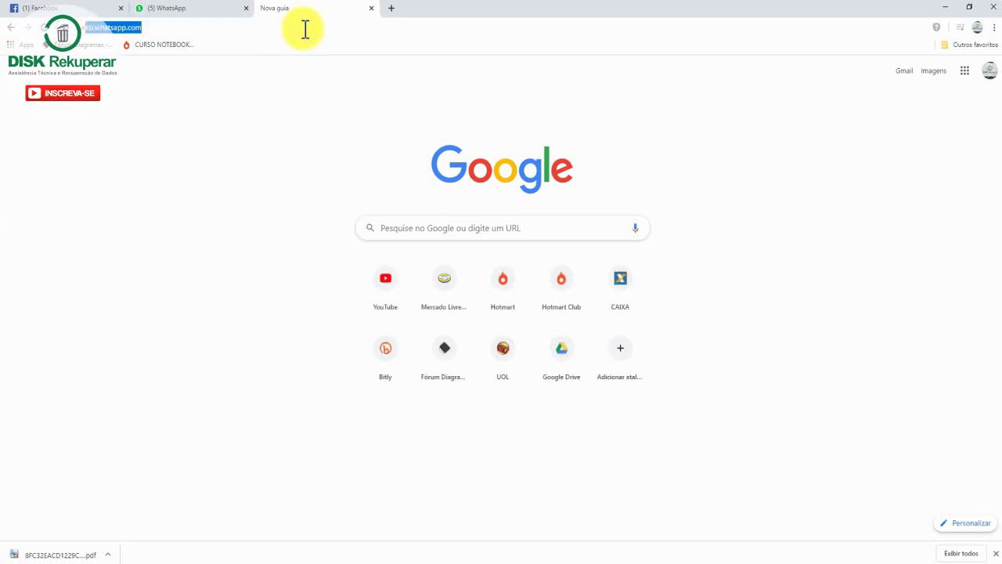
{"action": "key", "text": "Return"}
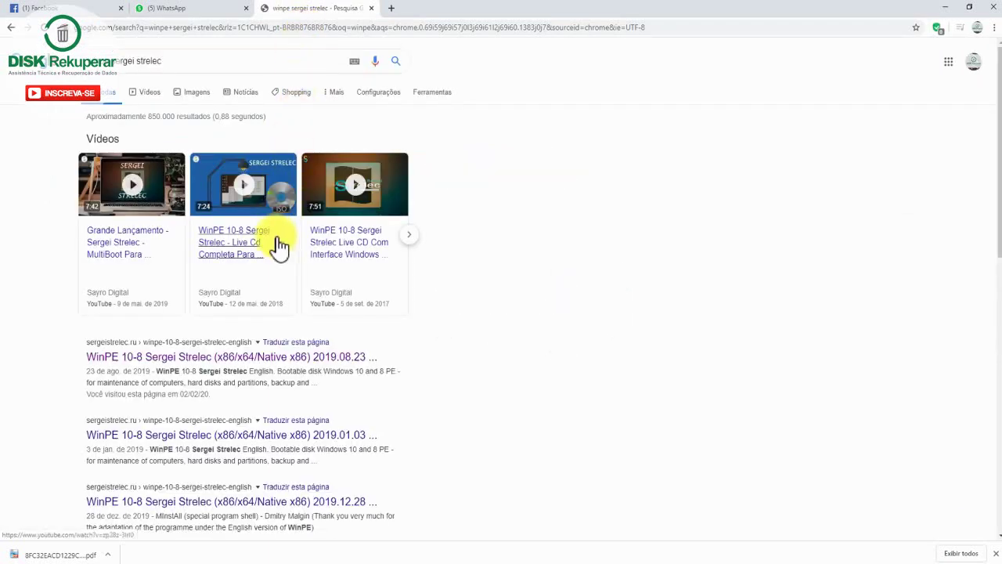
{"action": "left_click", "coordinate": [156, 357]}
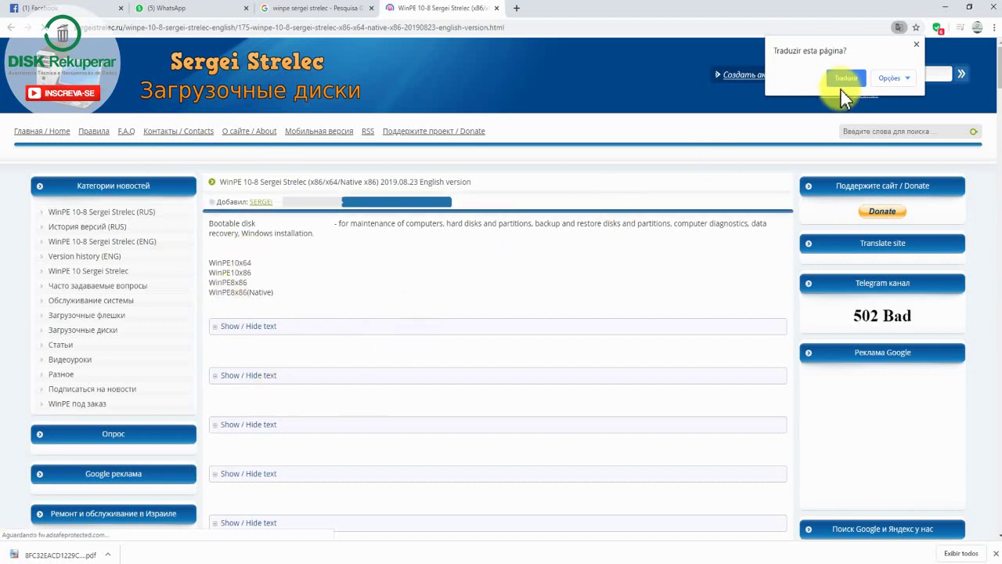
- Translate the Sergei Strelec page with Russian as the page language and Portuguese as the translation language
{"action": "left_click", "coordinate": [889, 79]}
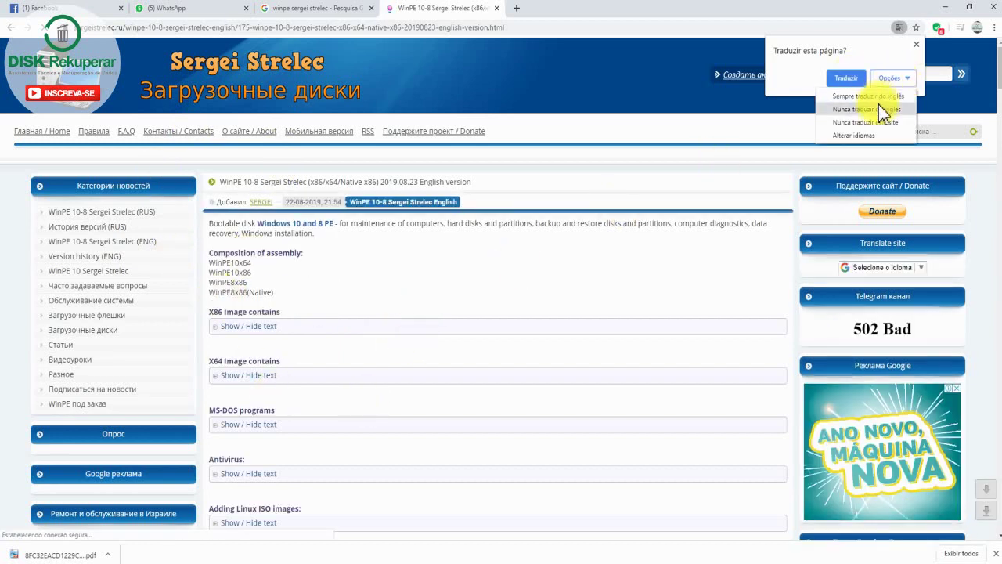
{"action": "left_click", "coordinate": [869, 135]}
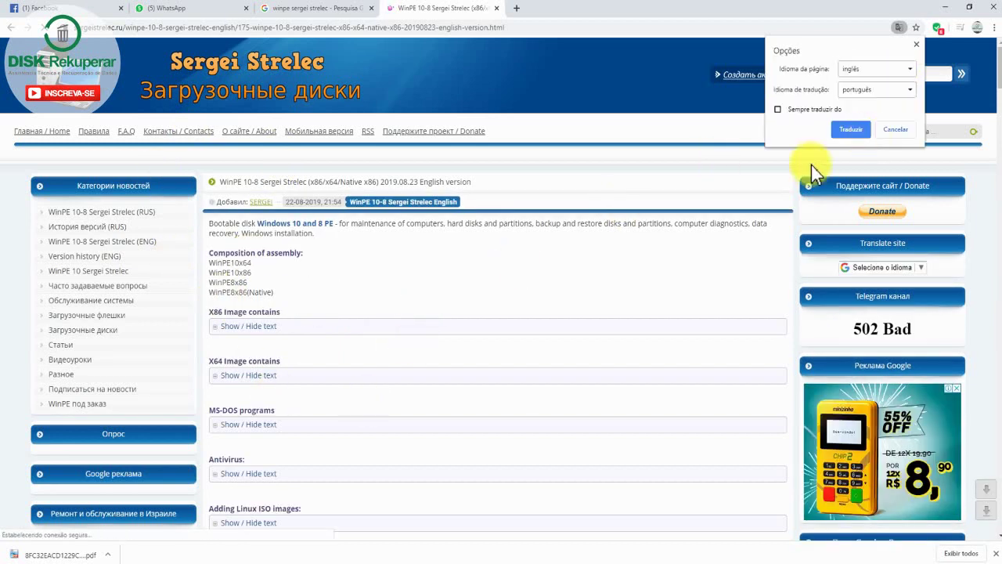
{"action": "left_click", "coordinate": [871, 94]}
{"action": "left_click", "coordinate": [870, 78]}
{"action": "left_click", "coordinate": [873, 75]}
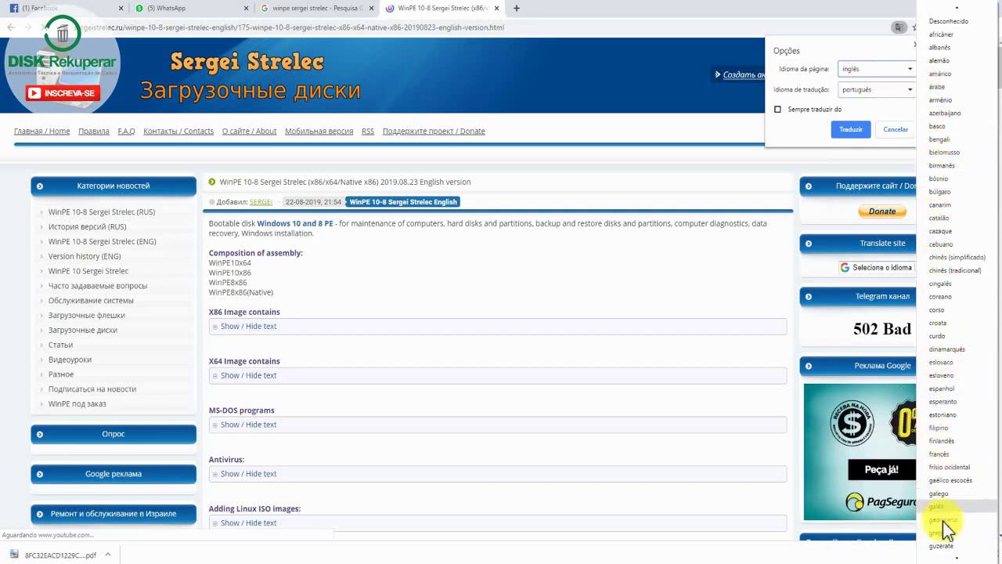
{"action": "scroll", "coordinate": [932, 368], "scroll_direction": "down", "scroll_amount": 4}
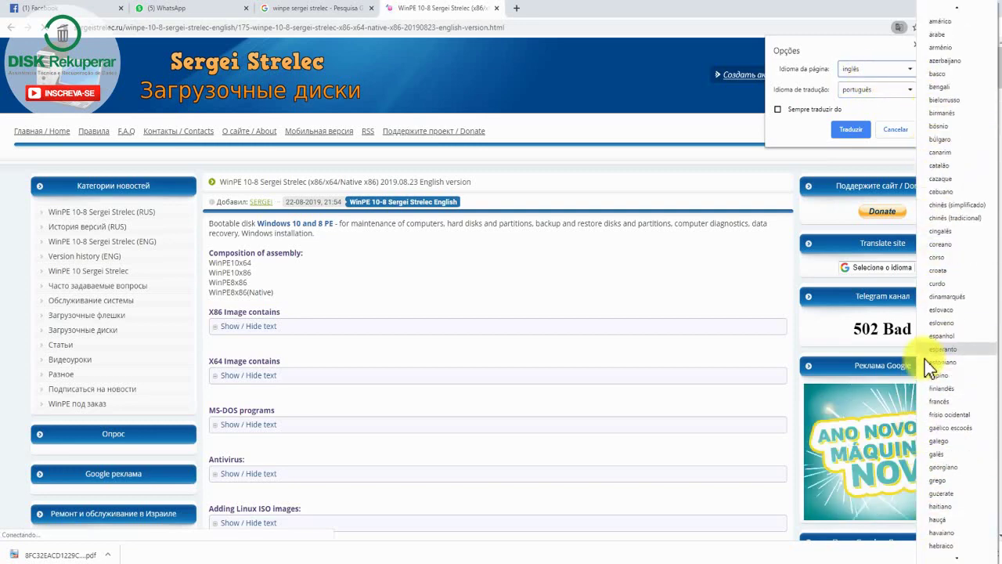
{"action": "scroll", "coordinate": [940, 473], "scroll_direction": "down", "scroll_amount": 6}
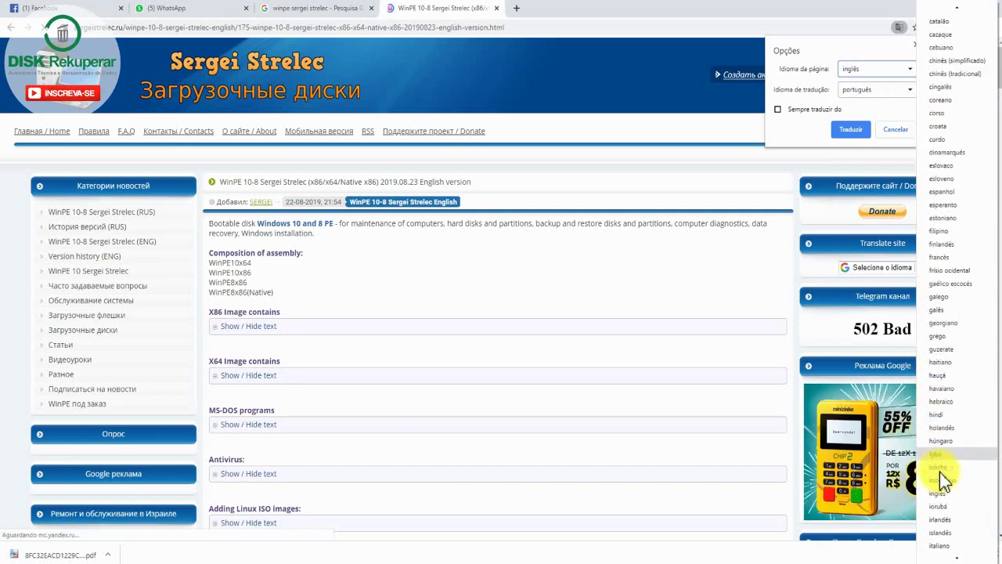
{"action": "scroll", "coordinate": [942, 479], "scroll_direction": "down", "scroll_amount": 5}
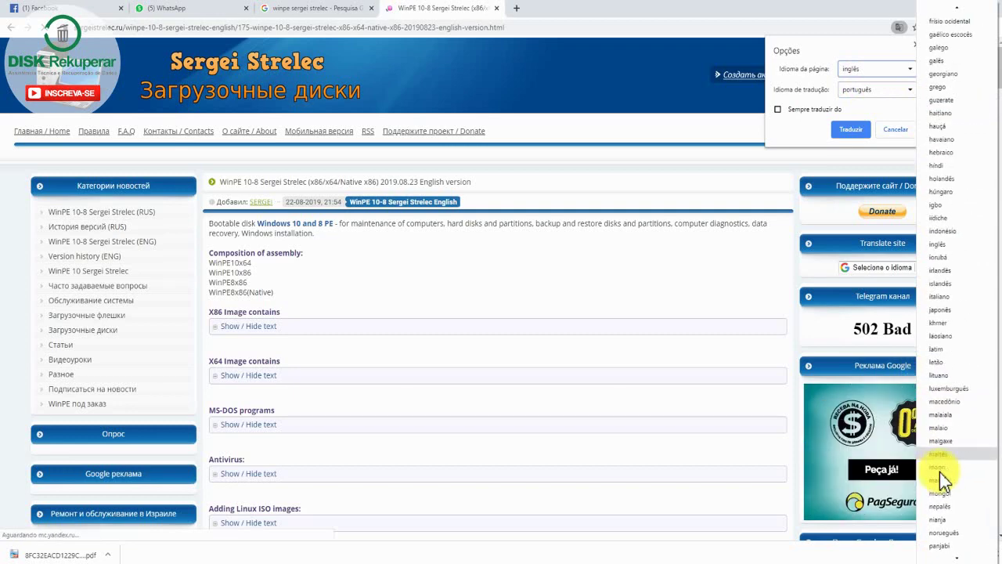
{"action": "left_click", "coordinate": [941, 497]}
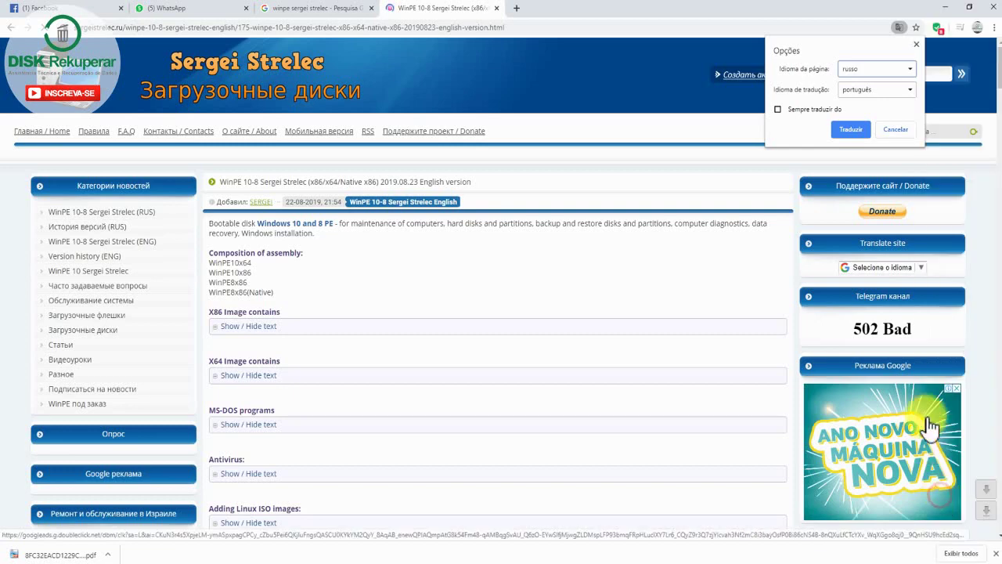
{"action": "left_click", "coordinate": [855, 135]}
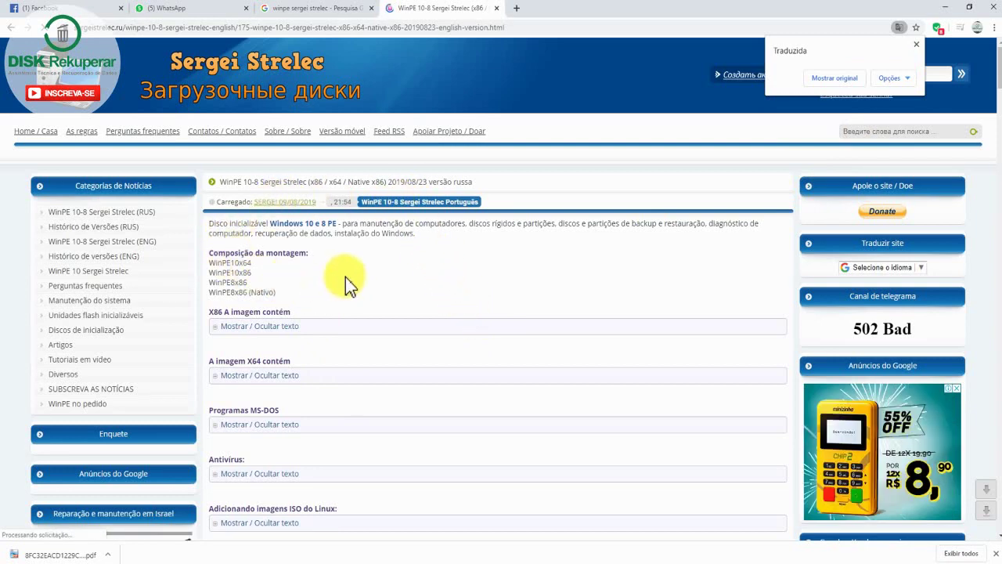
- Examine the page's image contents, system requirements, screenshots, ISO checksums, download mirrors and archive password information
{"action": "scroll", "coordinate": [383, 347], "scroll_direction": "down", "scroll_amount": 1}
{"action": "scroll", "coordinate": [383, 347], "scroll_direction": "down", "scroll_amount": 8}
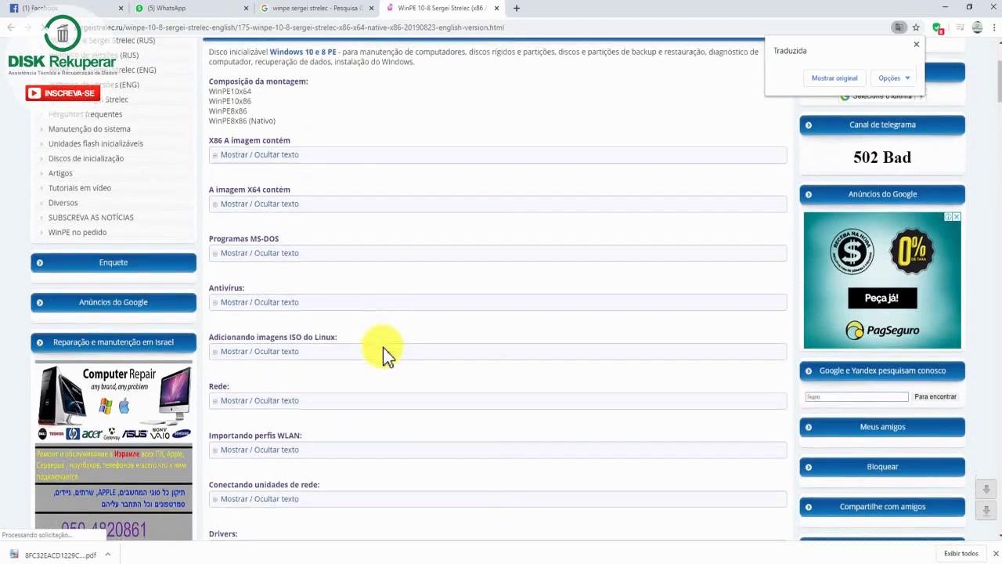
{"action": "scroll", "coordinate": [383, 347], "scroll_direction": "down", "scroll_amount": 4}
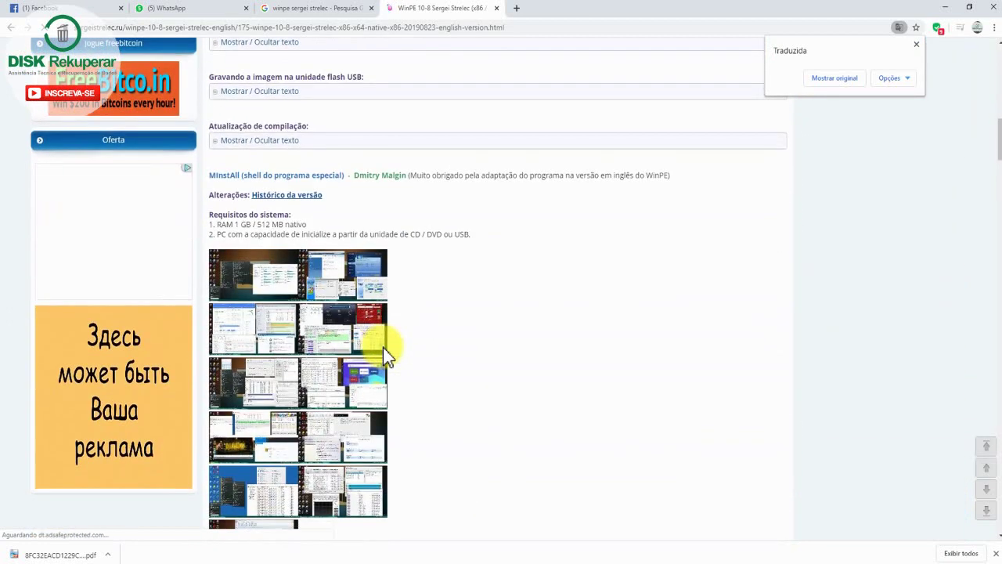
{"action": "scroll", "coordinate": [383, 346], "scroll_direction": "down", "scroll_amount": 8}
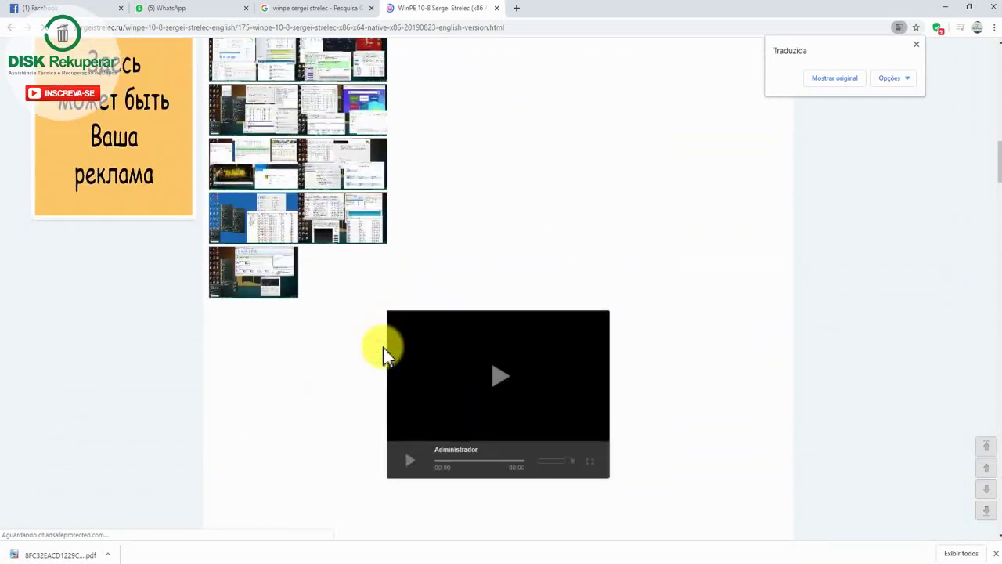
{"action": "scroll", "coordinate": [383, 347], "scroll_direction": "down", "scroll_amount": 1}
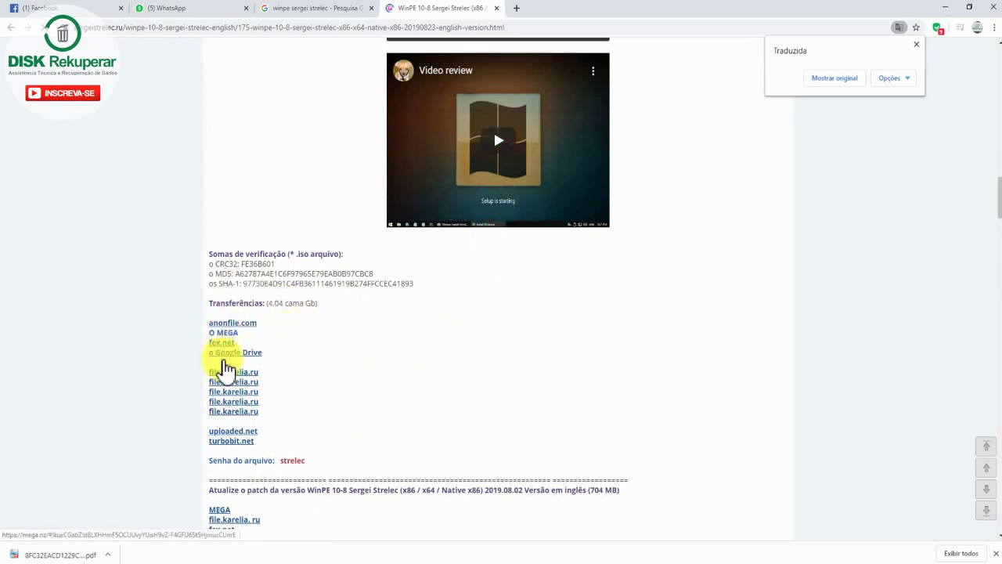
{"action": "scroll", "coordinate": [262, 384], "scroll_direction": "down", "scroll_amount": 1}
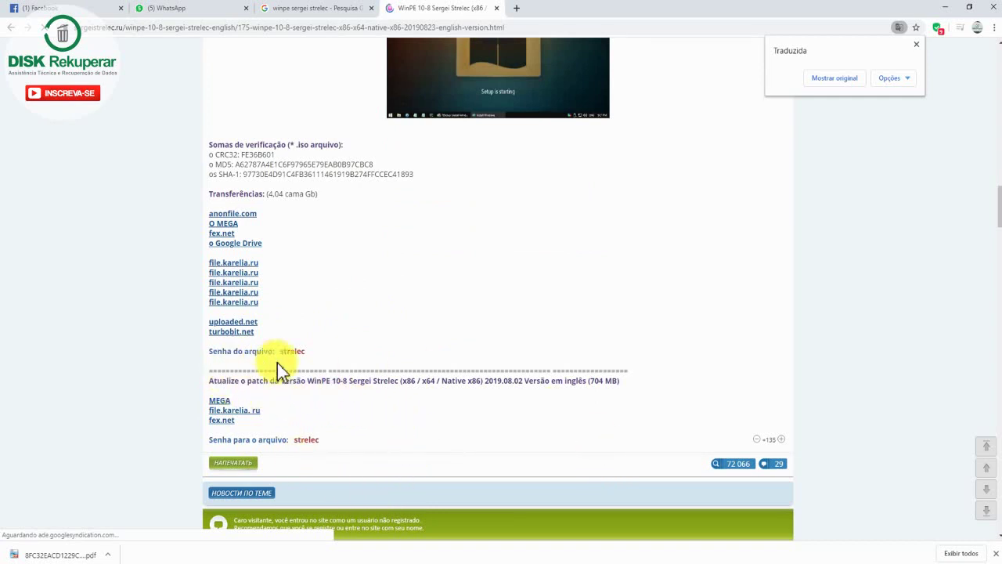
{"action": "scroll", "coordinate": [391, 437], "scroll_direction": "up", "scroll_amount": 4}
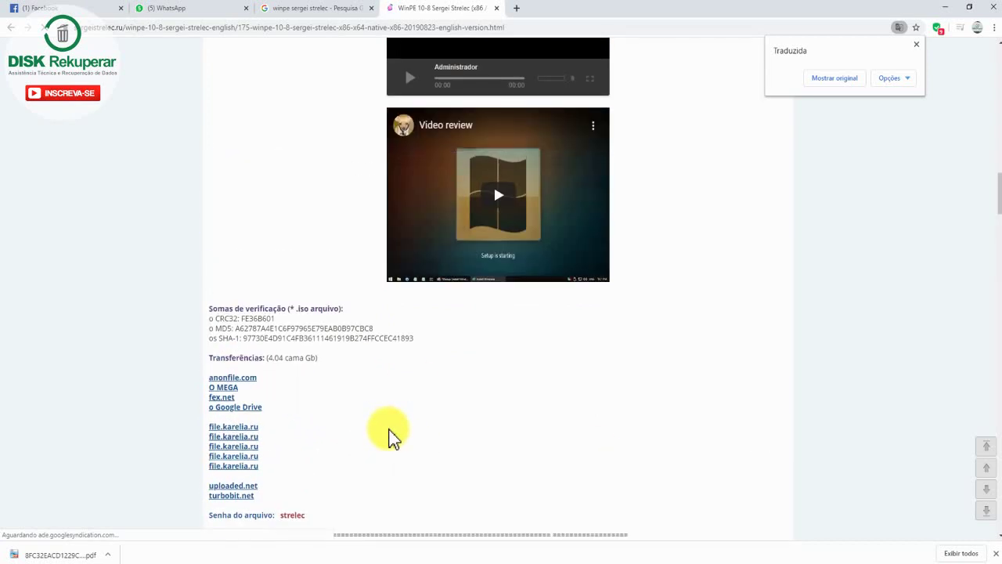
{"action": "scroll", "coordinate": [359, 414], "scroll_direction": "up", "scroll_amount": 3}
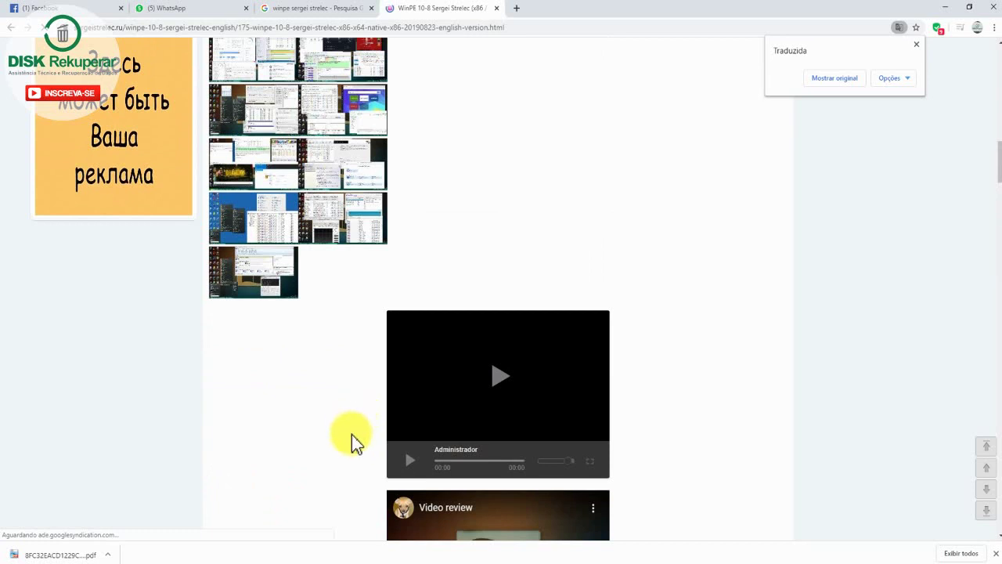
- Switch to File Explorer and open the WINPE folder inside Programas on the BACKUP (D:) drive
{"action": "left_click", "coordinate": [268, 557]}
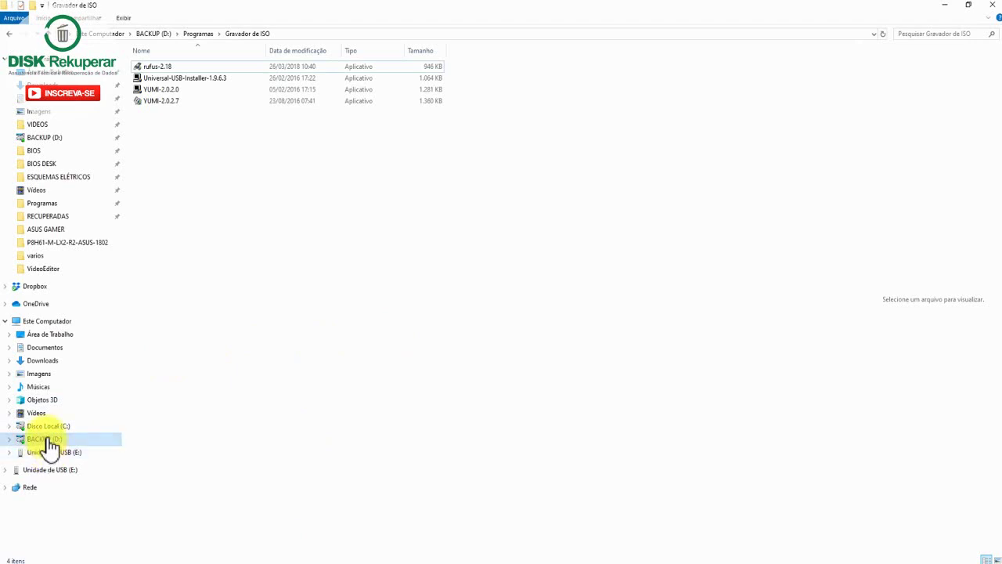
{"action": "left_click", "coordinate": [199, 34]}
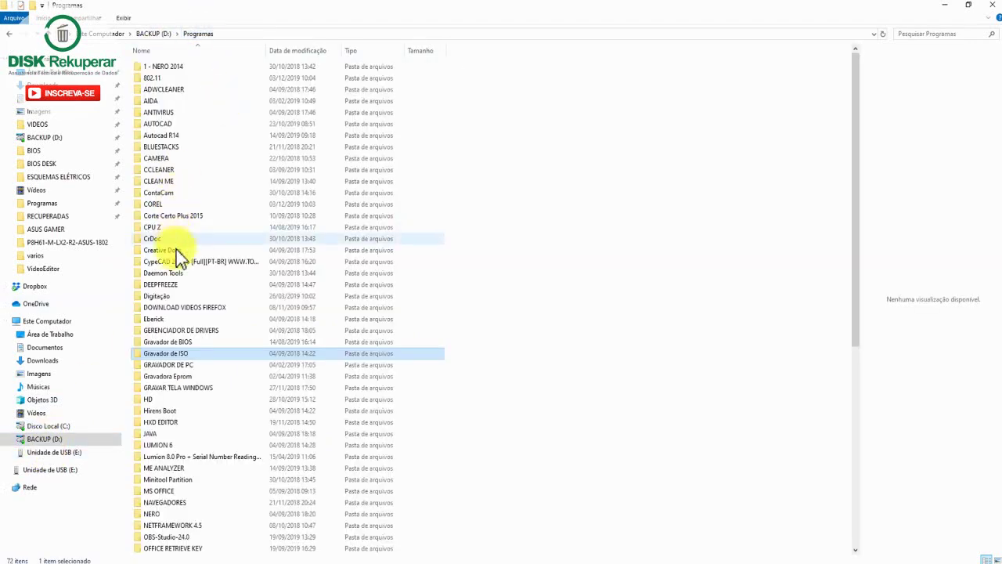
{"action": "scroll", "coordinate": [179, 329], "scroll_direction": "down", "scroll_amount": 8}
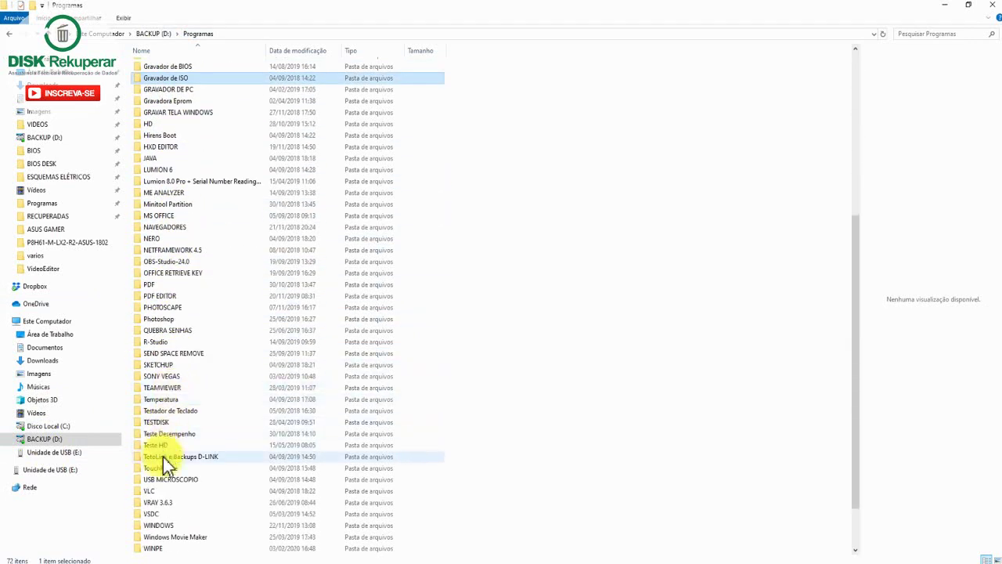
{"action": "double_click", "coordinate": [157, 548]}
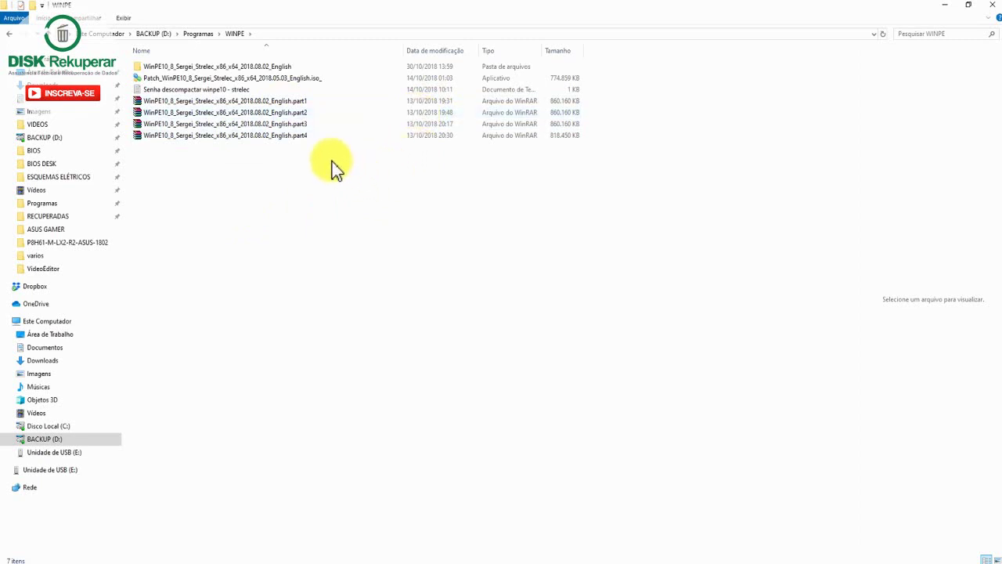
- Open the WinPE10_8_Sergei_Strelec_x86_x64_2018.08.02_English folder, select its ISO image and widen the name column
{"action": "left_click", "coordinate": [242, 68]}
{"action": "double_click", "coordinate": [242, 69]}
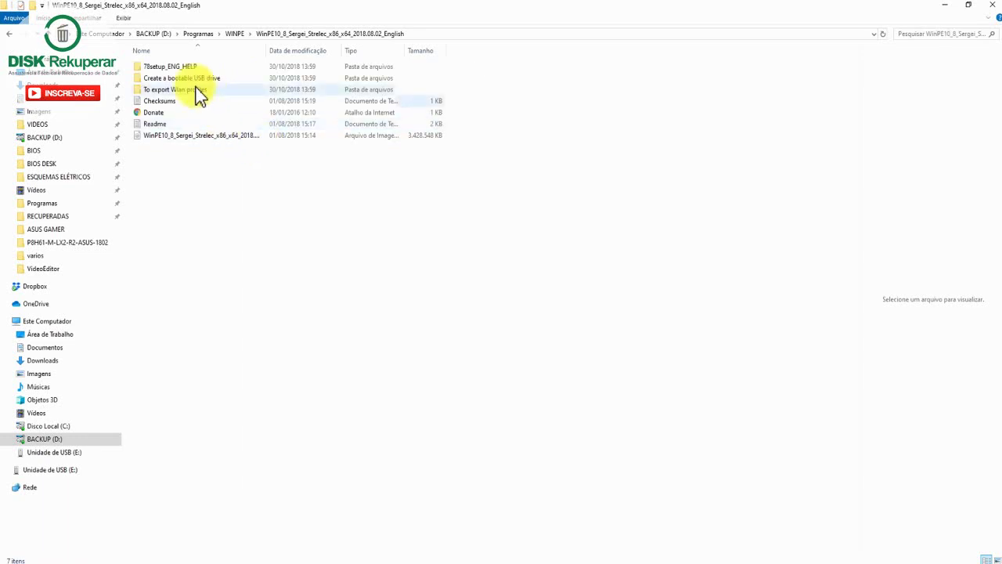
{"action": "left_click", "coordinate": [249, 136]}
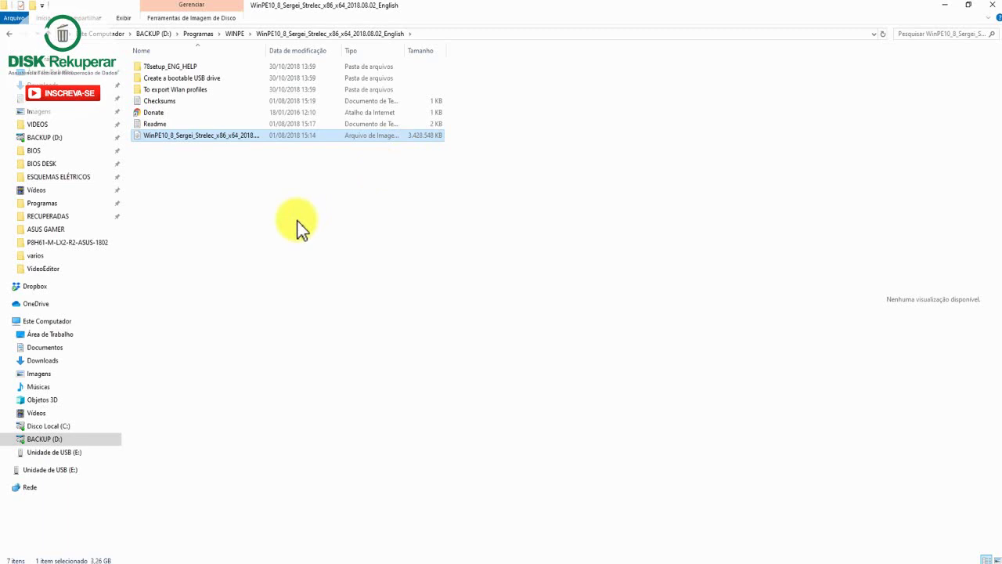
{"action": "left_click_drag", "start_coordinate": [267, 50], "coordinate": [290, 50]}
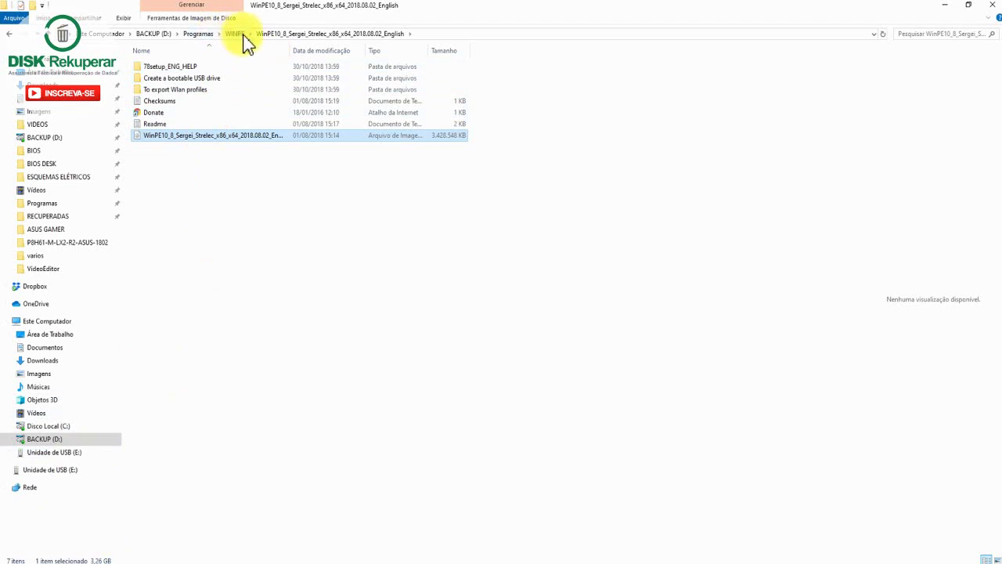
- Go back to Programas, open the Gravador de ISO folder and launch rufus-2.18
{"action": "left_click", "coordinate": [205, 35]}
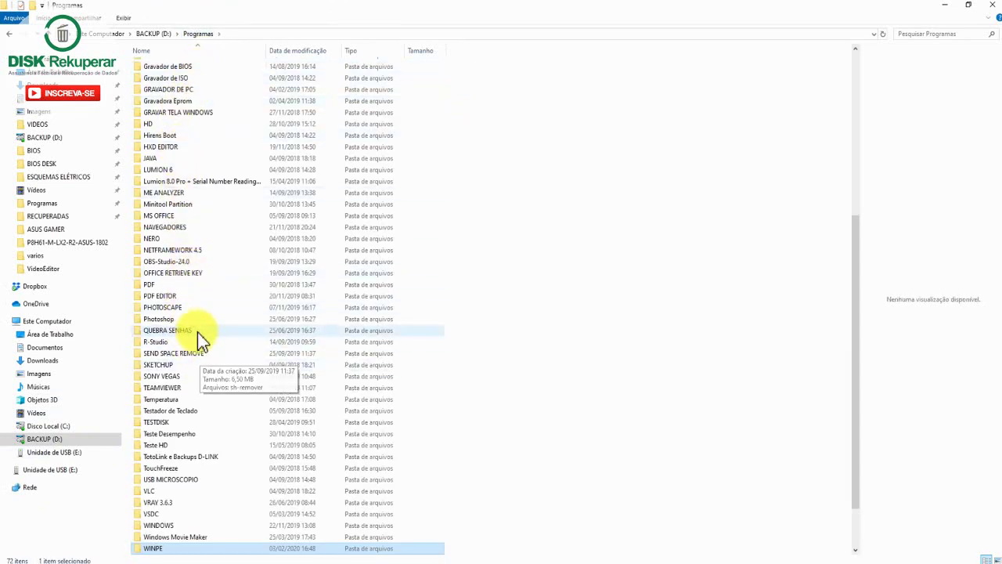
{"action": "scroll", "coordinate": [182, 352], "scroll_direction": "up", "scroll_amount": 8}
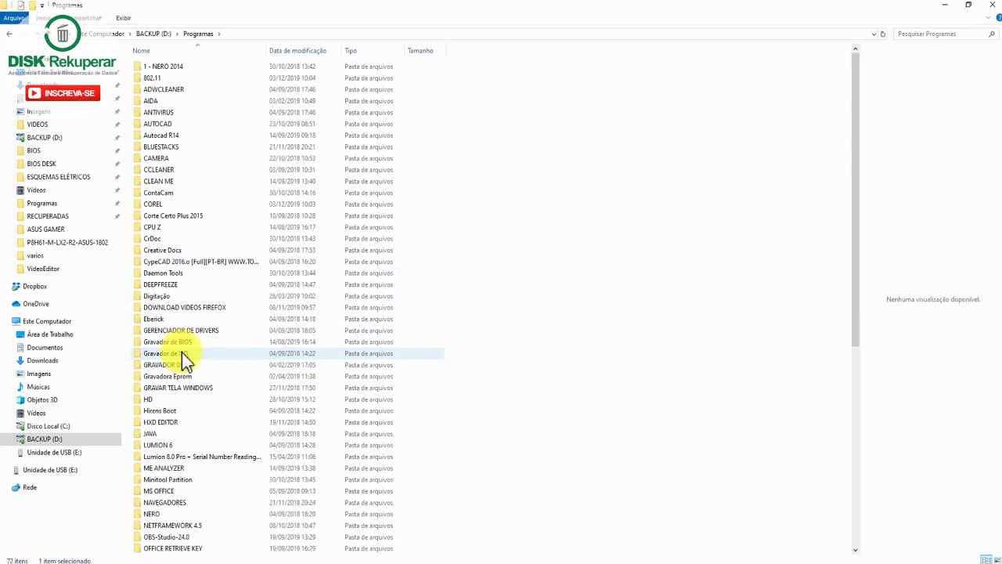
{"action": "double_click", "coordinate": [175, 354]}
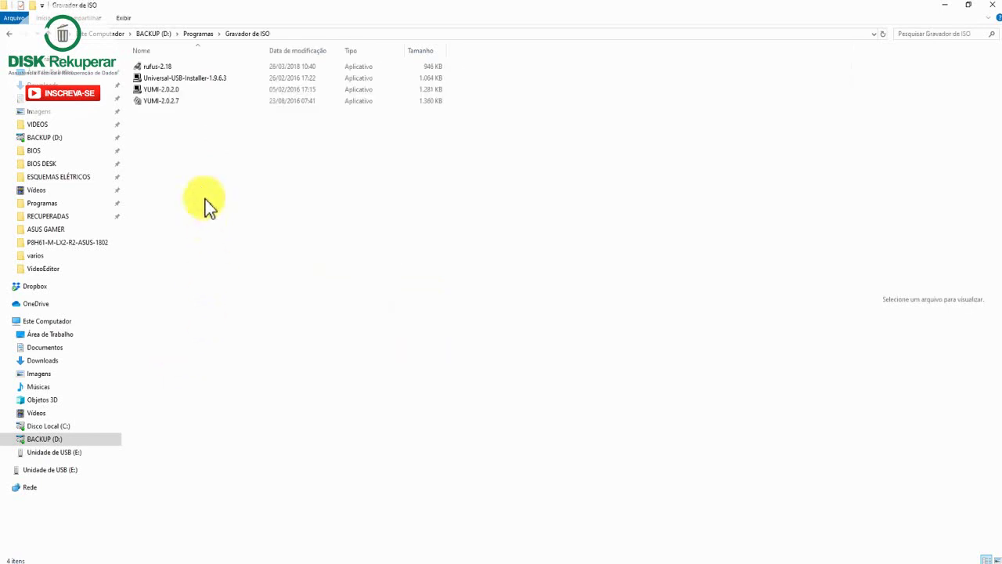
{"action": "left_click", "coordinate": [179, 67]}
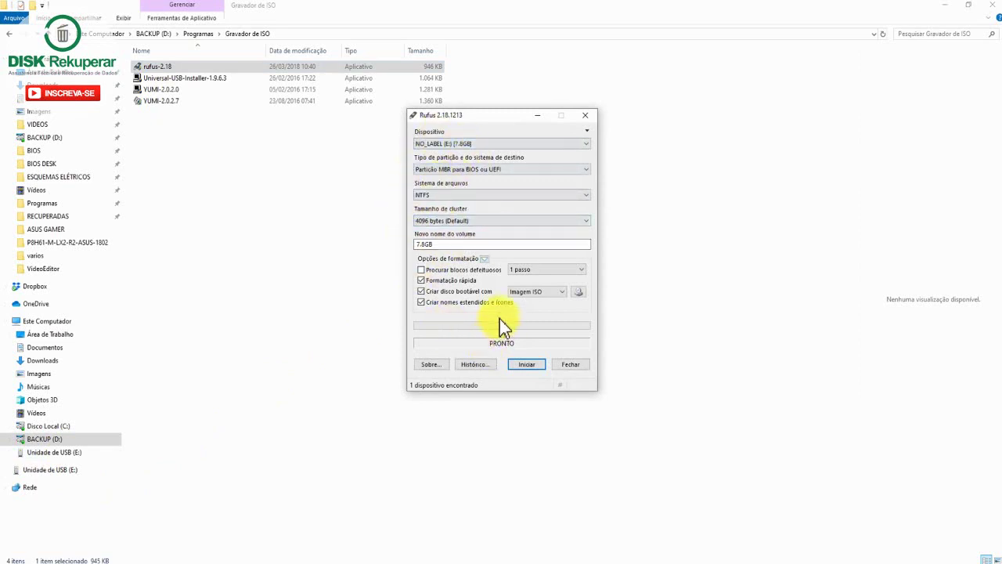
- Load the WinPE10_8_Sergei_Strelec_x86_x64_2018.08.02_English ISO into Rufus as the bootable image
{"action": "left_click", "coordinate": [581, 291]}
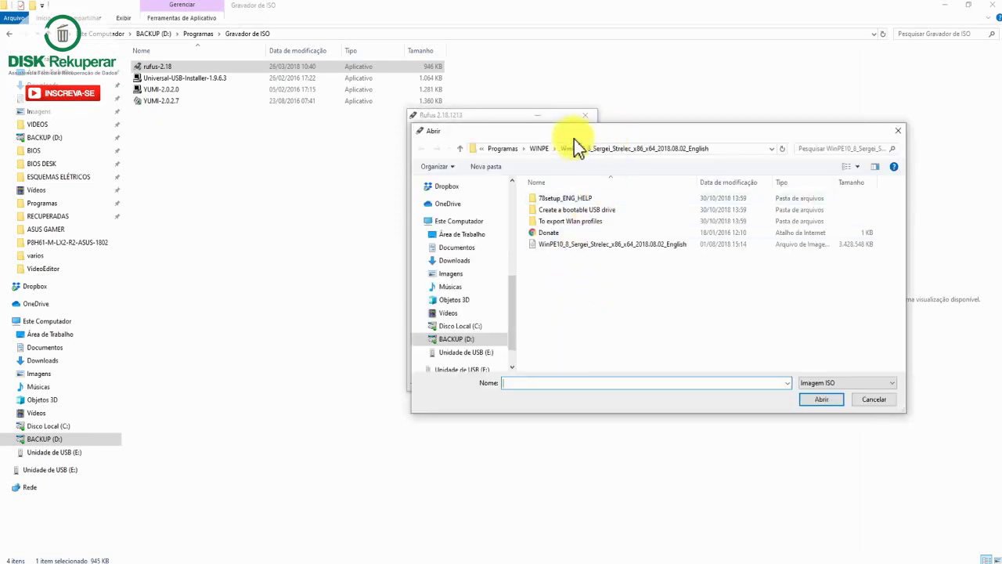
{"action": "left_click", "coordinate": [582, 243]}
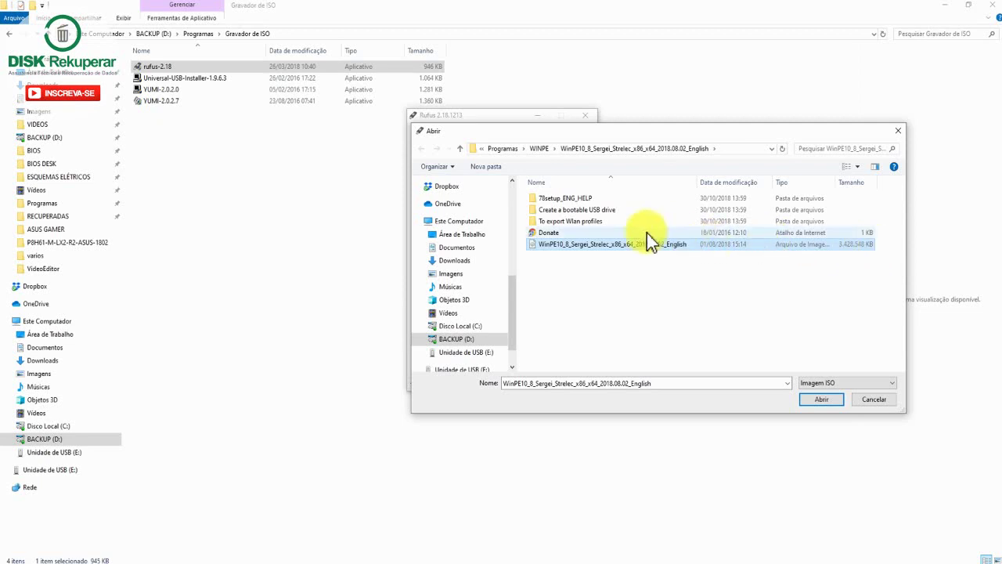
{"action": "double_click", "coordinate": [630, 244]}
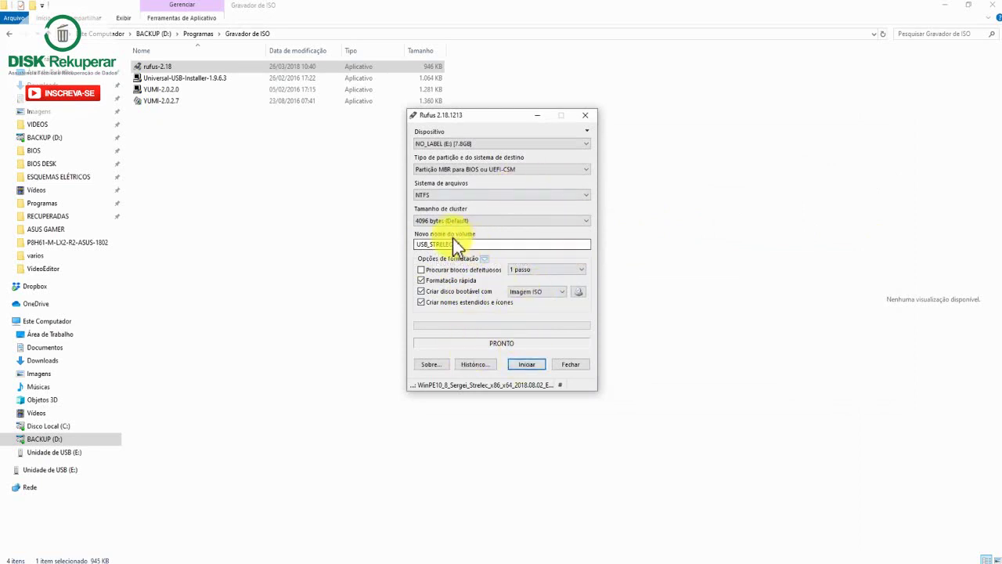
- Set the new volume name to WINPE and start writing the USB drive, accepting the erasure of all its data
{"action": "left_click_drag", "start_coordinate": [453, 245], "coordinate": [384, 239]}
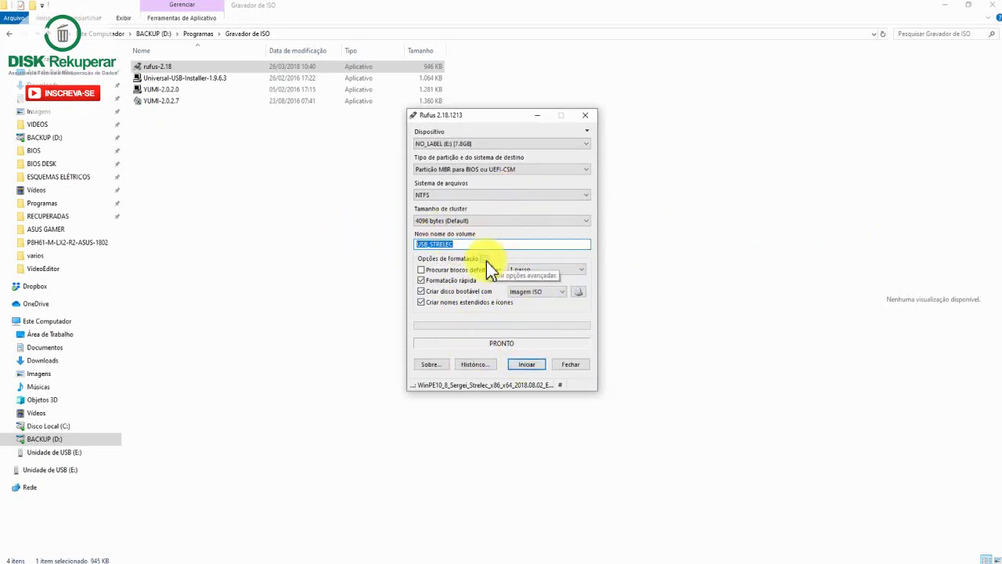
{"action": "type", "text": "WINPE"}
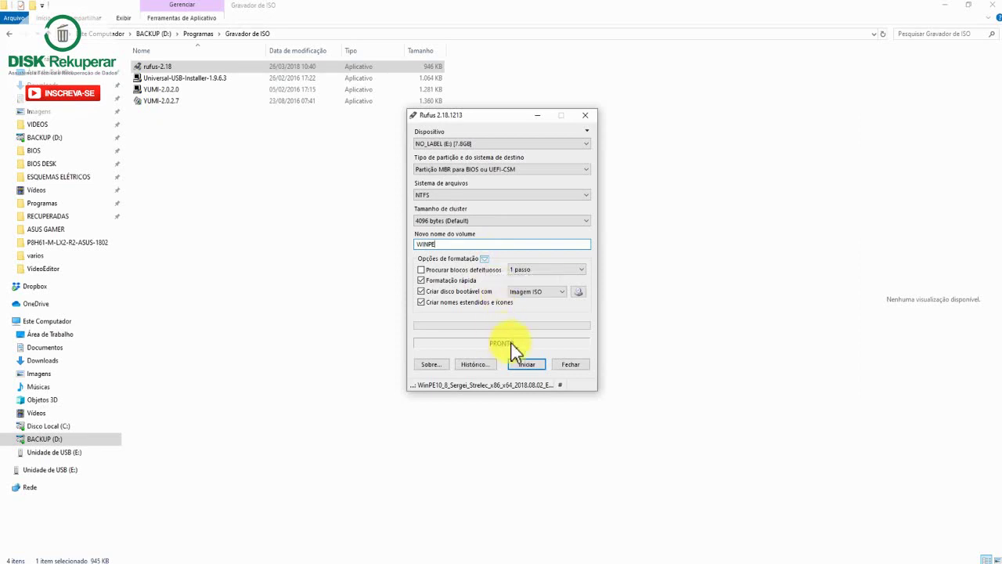
{"action": "left_click", "coordinate": [527, 365]}
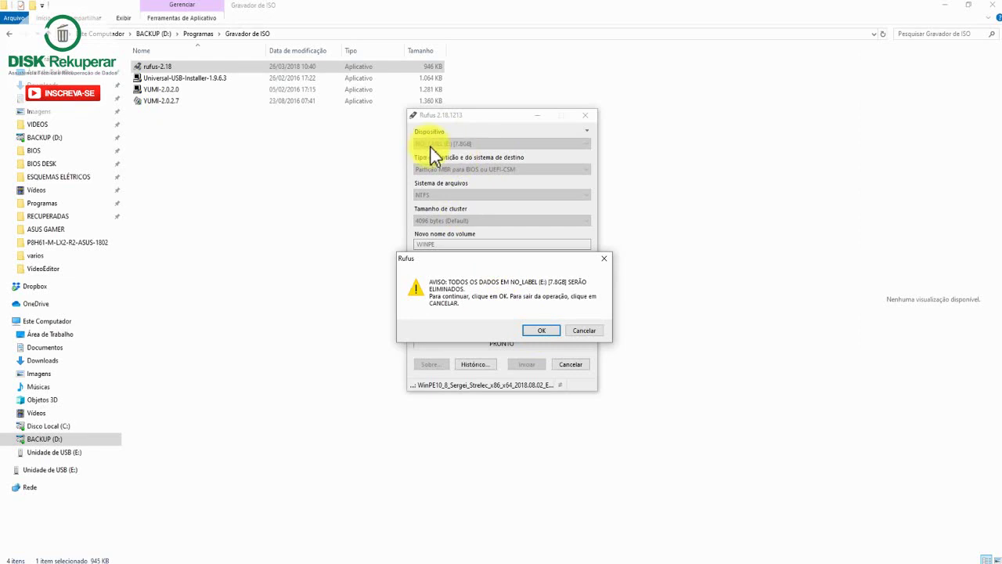
{"action": "left_click", "coordinate": [547, 332]}
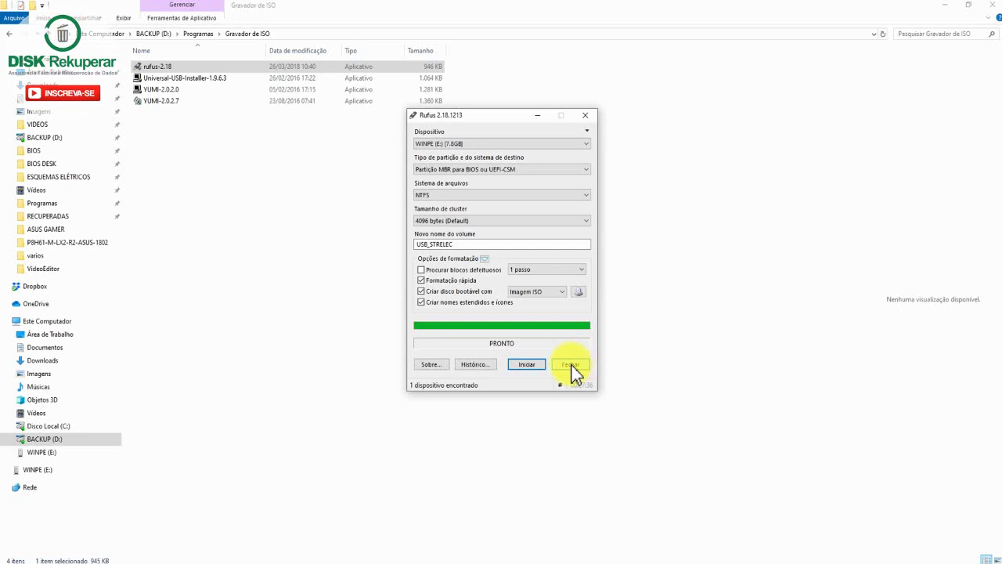
- Close Rufus and open the WINPE (E:) drive to check the written files
{"action": "left_click", "coordinate": [572, 365]}
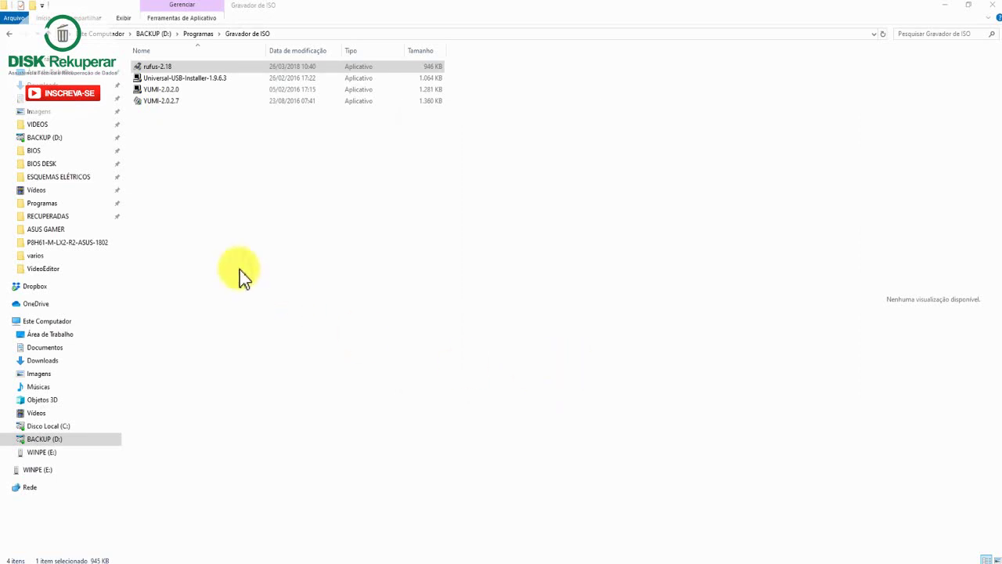
{"action": "left_click", "coordinate": [43, 452]}
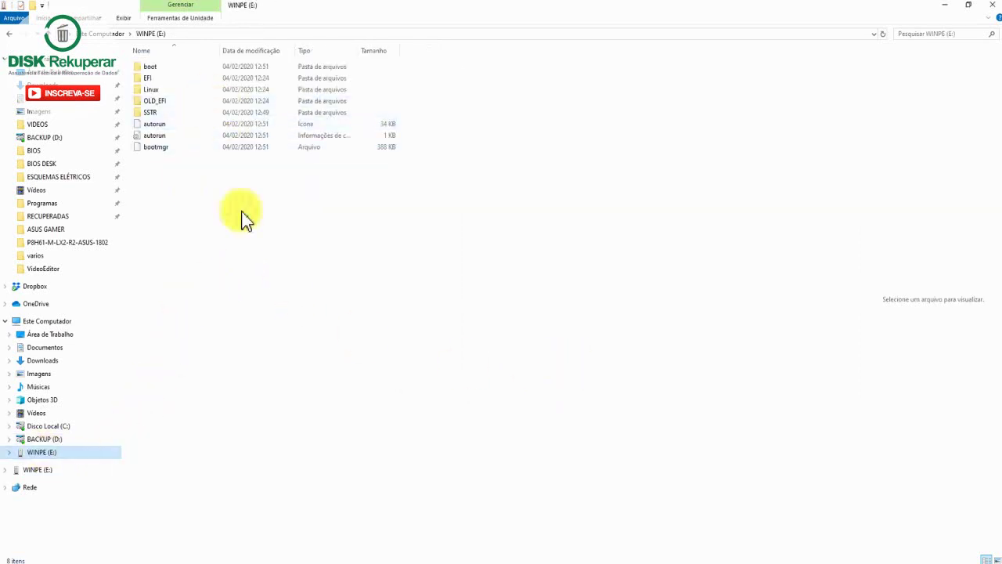